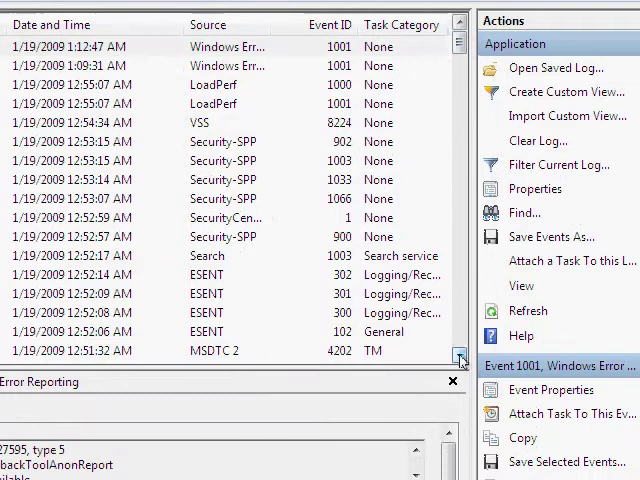
# Scroll through the Application log and select Security-SPP event 1033 from 12:53:14 AM.
pyautogui.click(460, 357)
pyautogui.click(460, 357)
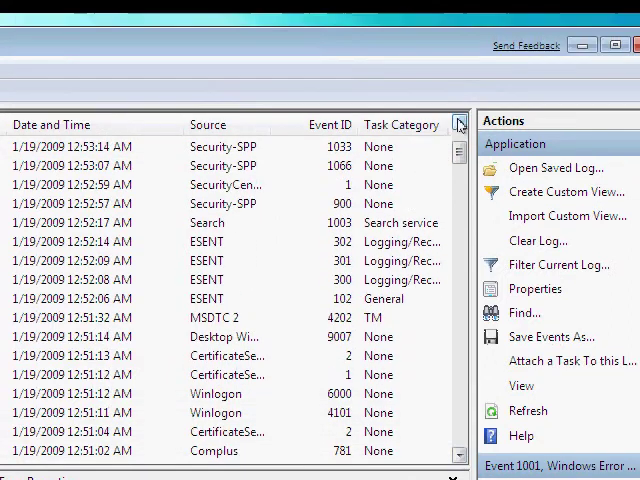
pyautogui.click(460, 123)
pyautogui.click(460, 123)
pyautogui.click(167, 230)
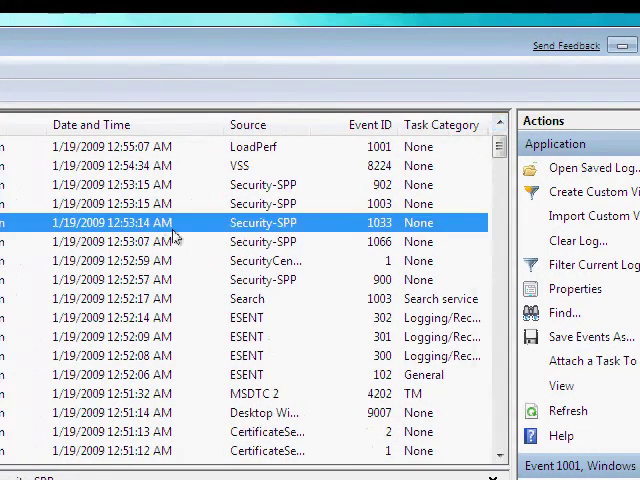
pyautogui.scroll(-1, 170, 234)
pyautogui.scroll(-3, 170, 234)
pyautogui.scroll(-2, 172, 236)
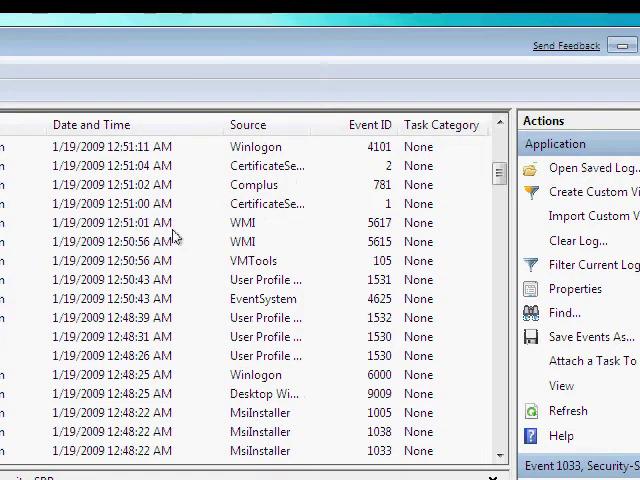
pyautogui.scroll(3, 172, 236)
pyautogui.scroll(4, 172, 236)
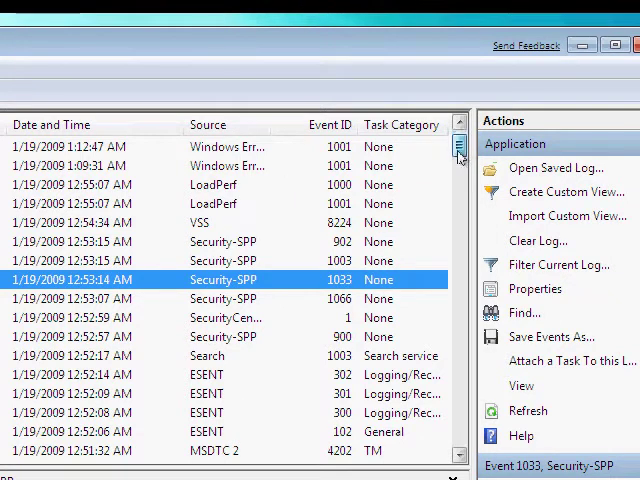
pyautogui.moveTo(462, 152)
pyautogui.mouseDown()
pyautogui.moveTo(468, 211)
pyautogui.moveTo(463, 320)
pyautogui.moveTo(461, 200)
pyautogui.moveTo(470, 175)
pyautogui.moveTo(467, 353)
pyautogui.moveTo(461, 120)
pyautogui.moveTo(465, 208)
pyautogui.moveTo(460, 139)
pyautogui.mouseUp()
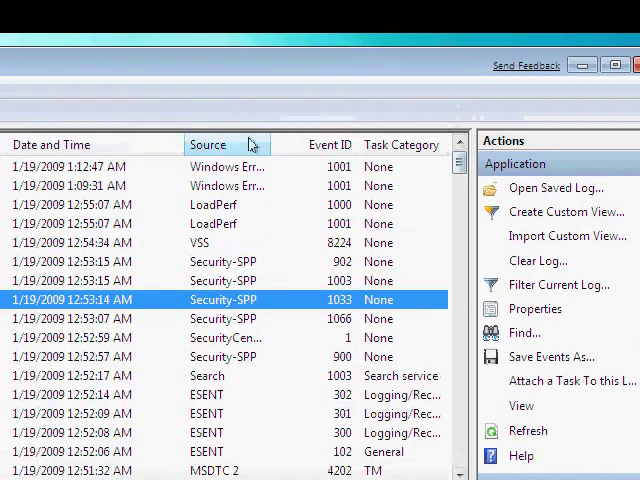
# Sort the Application log list by the Source column.
pyautogui.click(222, 147)
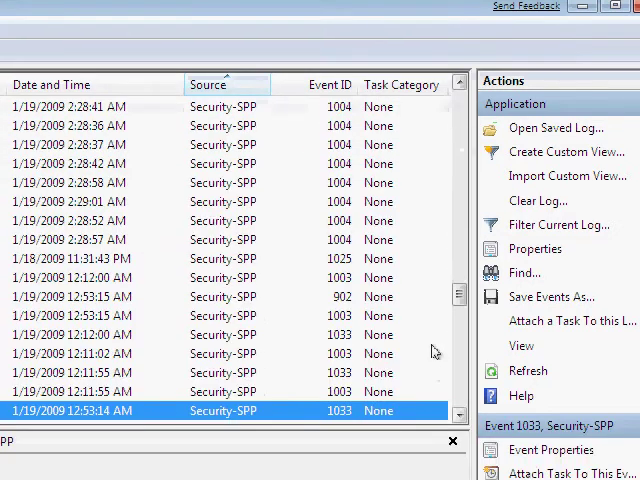
pyautogui.moveTo(461, 296)
pyautogui.mouseDown()
pyautogui.moveTo(457, 131)
pyautogui.moveTo(461, 170)
pyautogui.mouseUp()
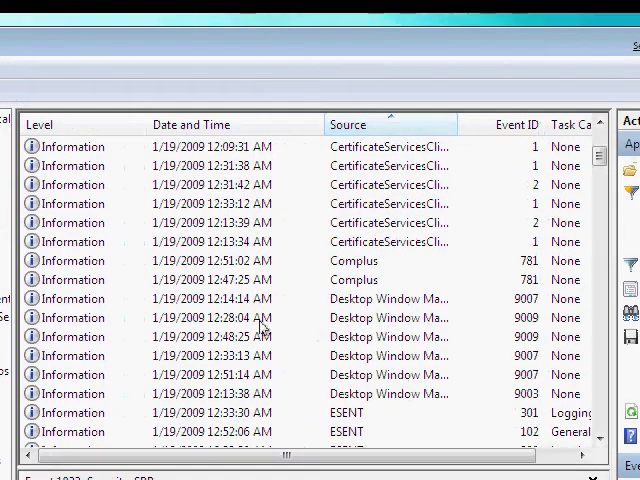
# Select the 12:28:04 AM Desktop Window Manager event 9009, then scroll the sorted list back up.
pyautogui.click(260, 320)
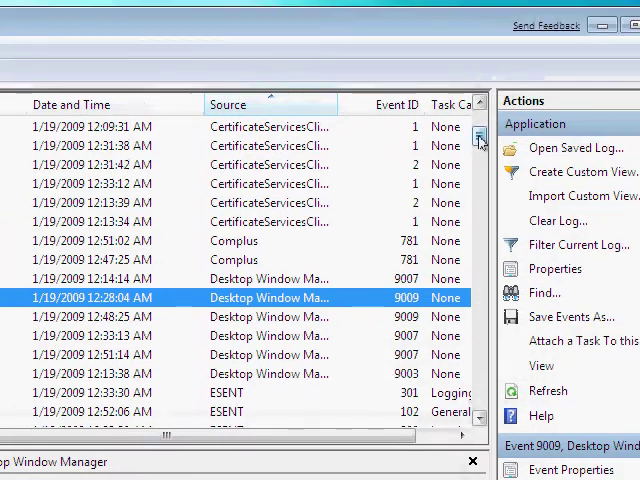
pyautogui.moveTo(480, 147)
pyautogui.mouseDown()
pyautogui.moveTo(462, 165)
pyautogui.moveTo(459, 191)
pyautogui.moveTo(461, 357)
pyautogui.moveTo(463, 137)
pyautogui.mouseUp()
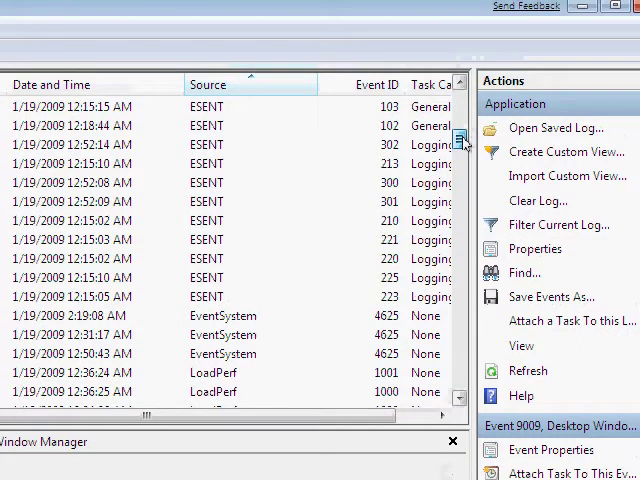
pyautogui.moveTo(463, 141); pyautogui.dragTo(460, 129)
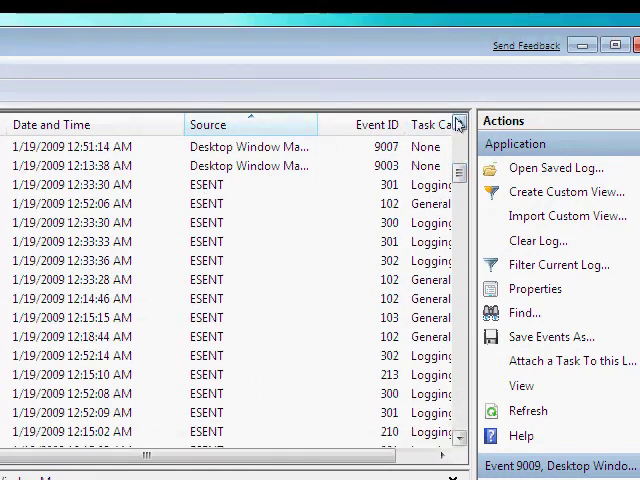
pyautogui.click(459, 123)
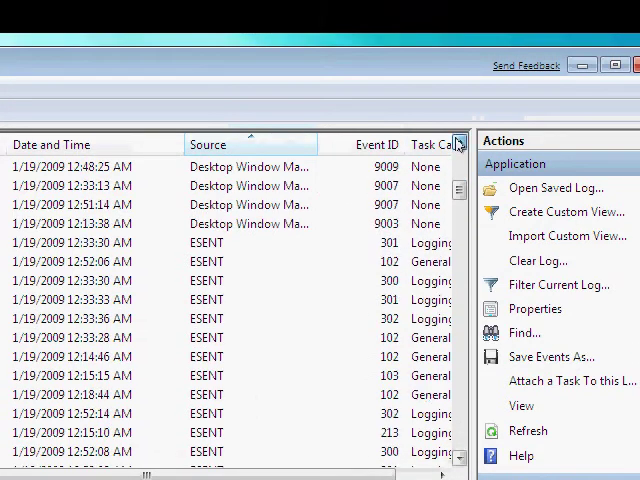